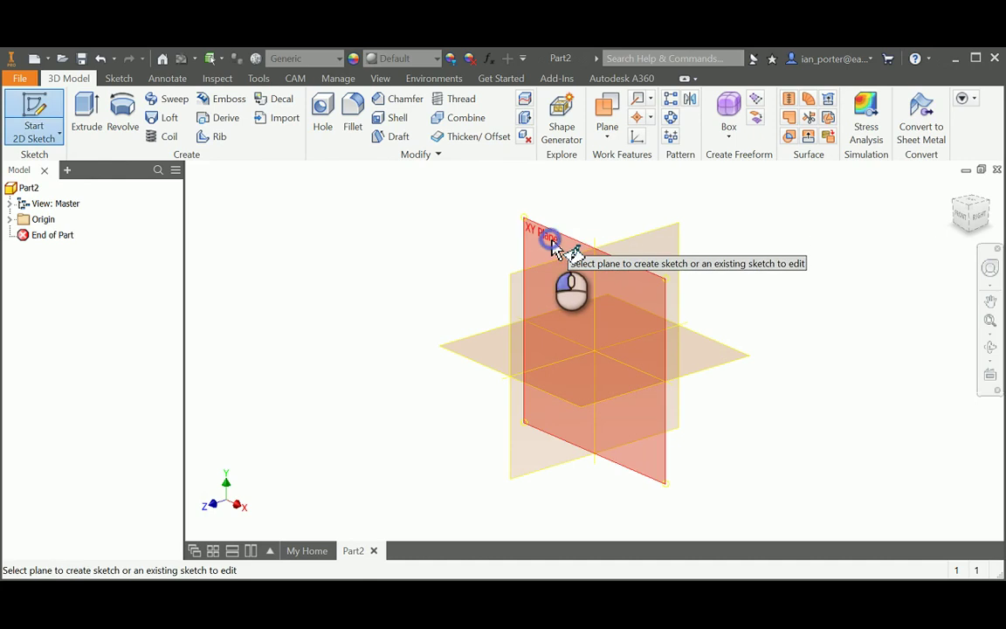
Sketch a two-point rectangle 4.5 in wide and 2.5 in high on the XY plane, starting at the origin
click(553, 247)
mouse_move(562, 249)
middle_down()
mouse_move(699, 355)
mouse_move(551, 417)
mouse_move(516, 416)
middle_up()
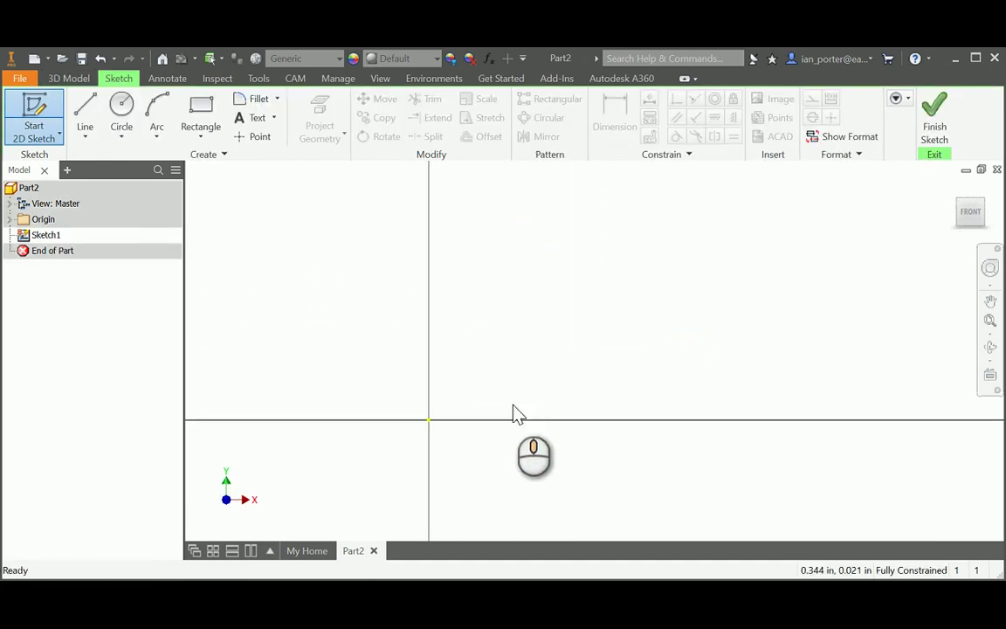
click(200, 112)
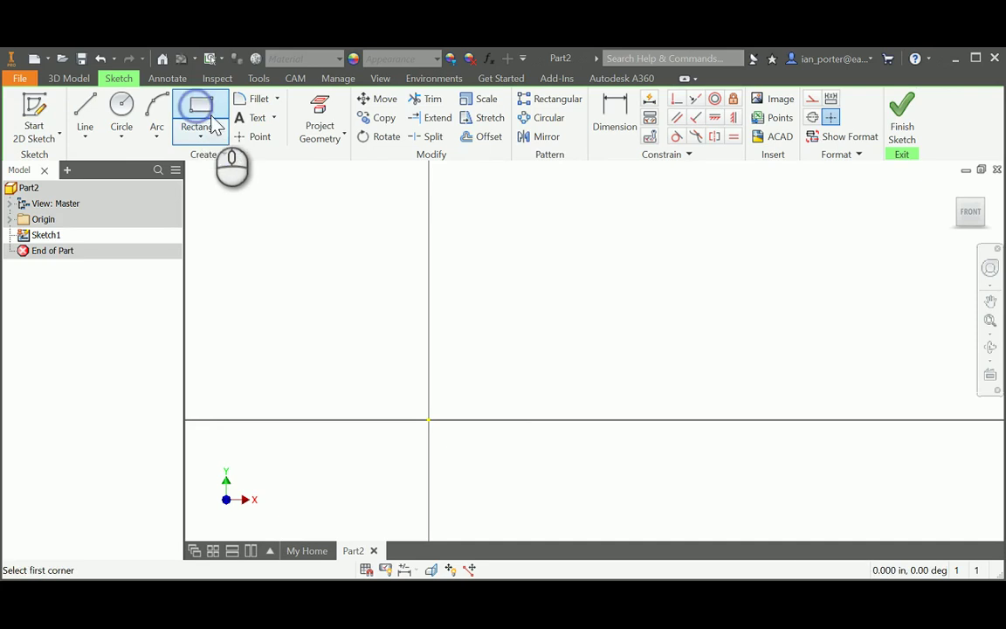
click(429, 421)
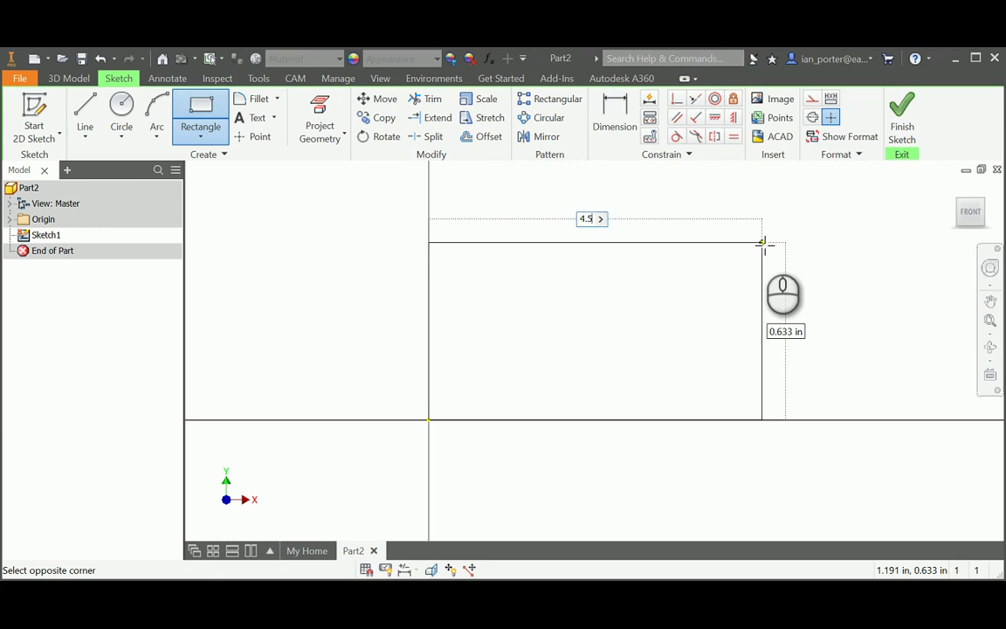
key(Tab)
scroll(642, 334, up, 7)
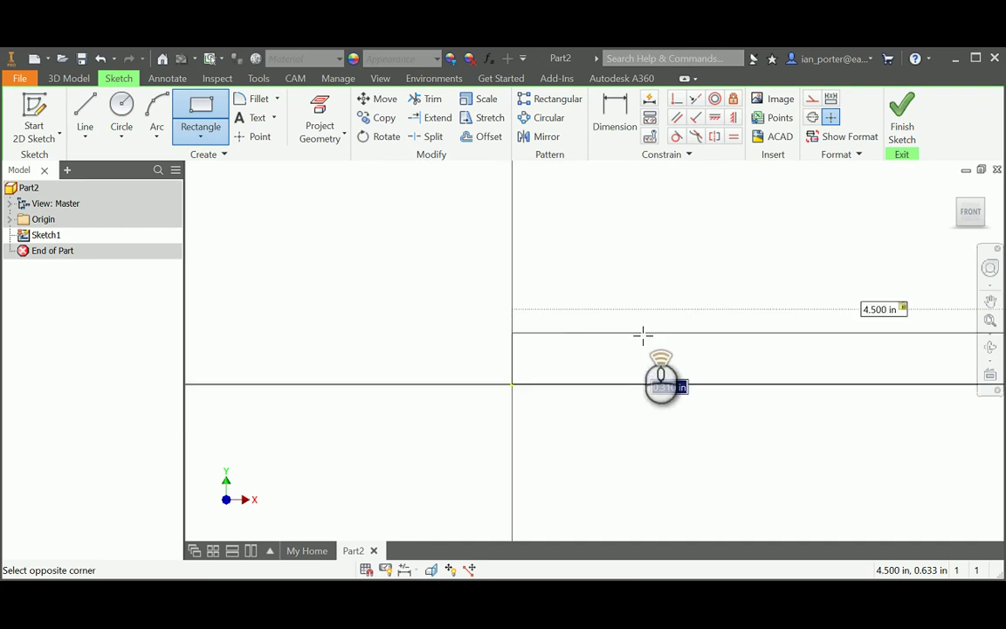
middle_drag(642, 332, 462, 306)
scroll(462, 307, down, 1)
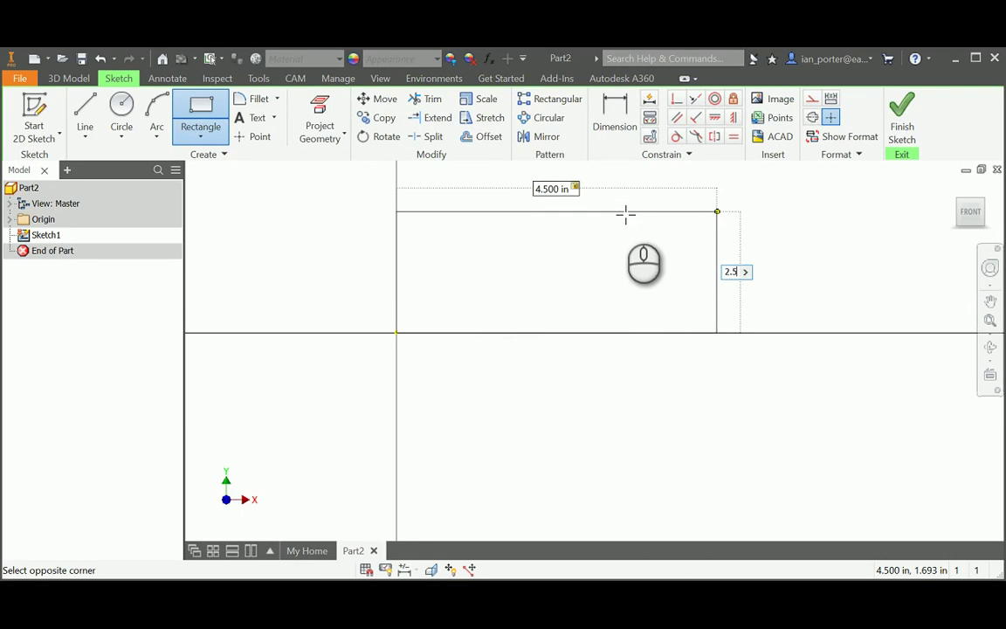
click(625, 213)
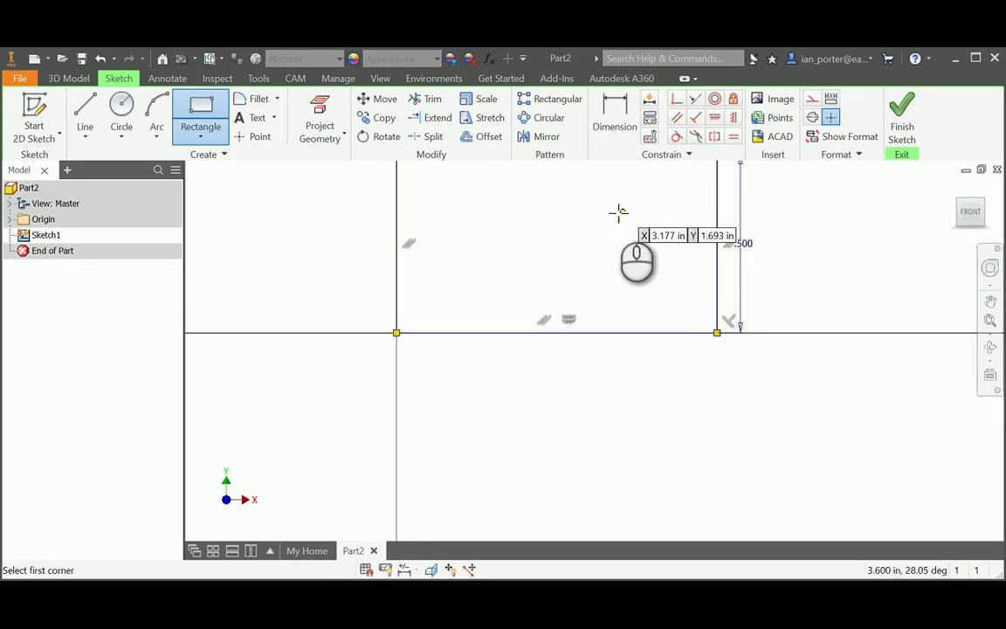
Extrude the rectangle profile 3 in into a solid block
scroll(658, 295, up, 4)
middle_drag(657, 296, 633, 373)
scroll(631, 332, down, 4)
scroll(631, 323, up, 2)
scroll(629, 365, down, 2)
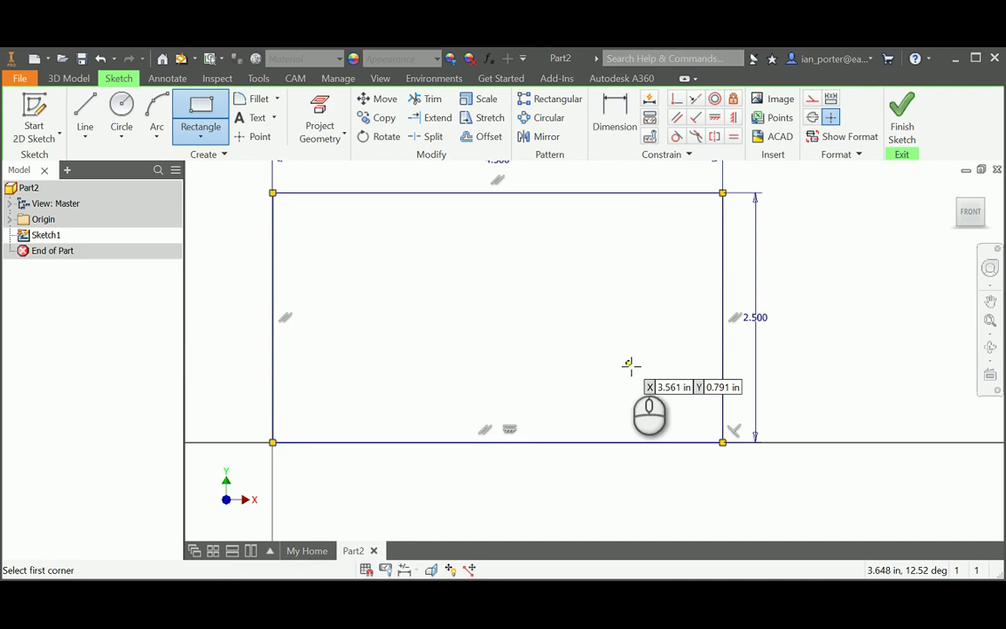
key(e)
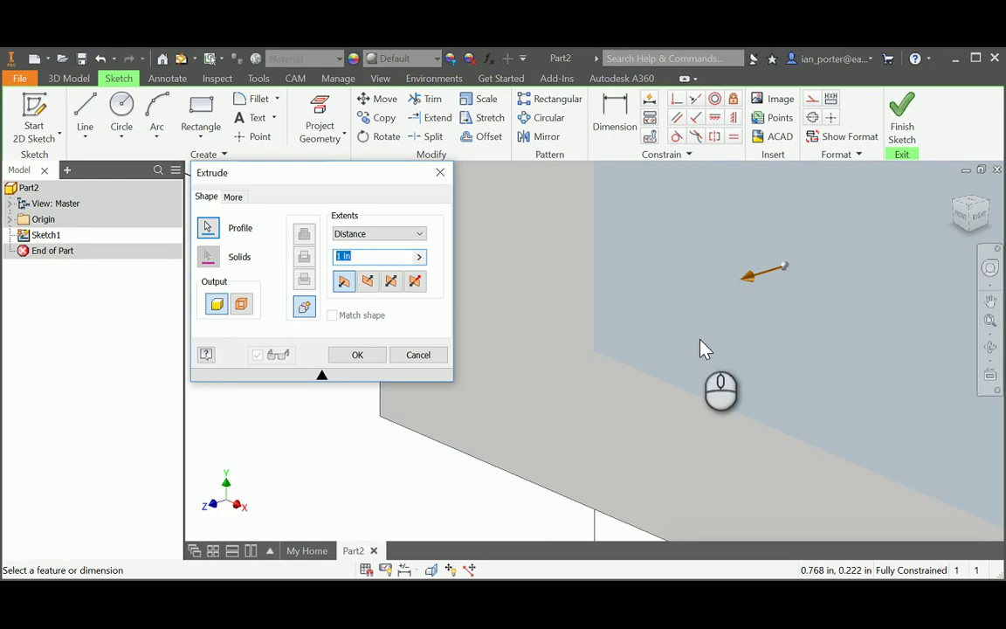
scroll(656, 342, down, 5)
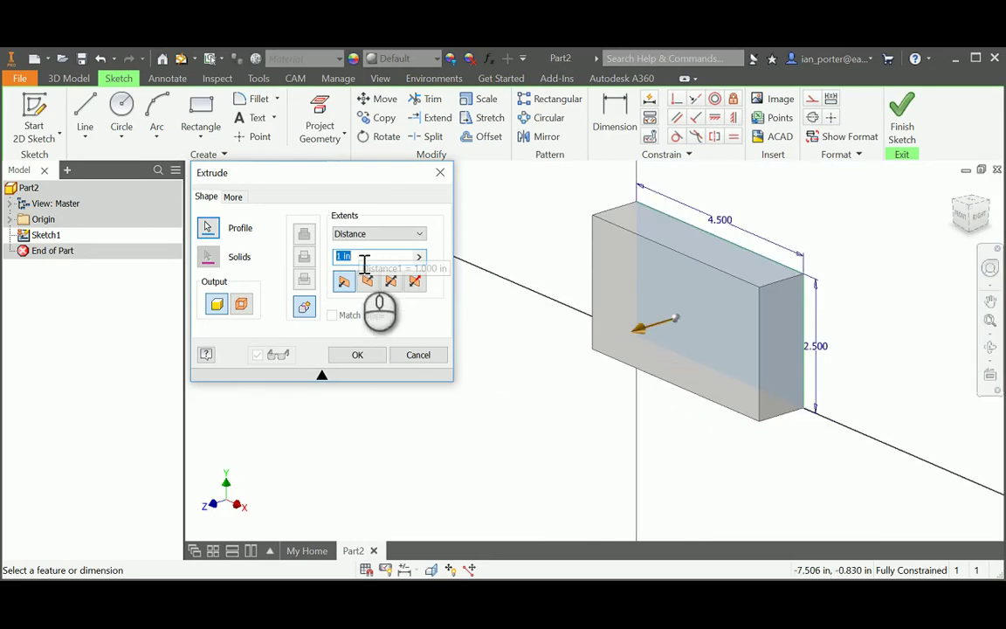
click(363, 356)
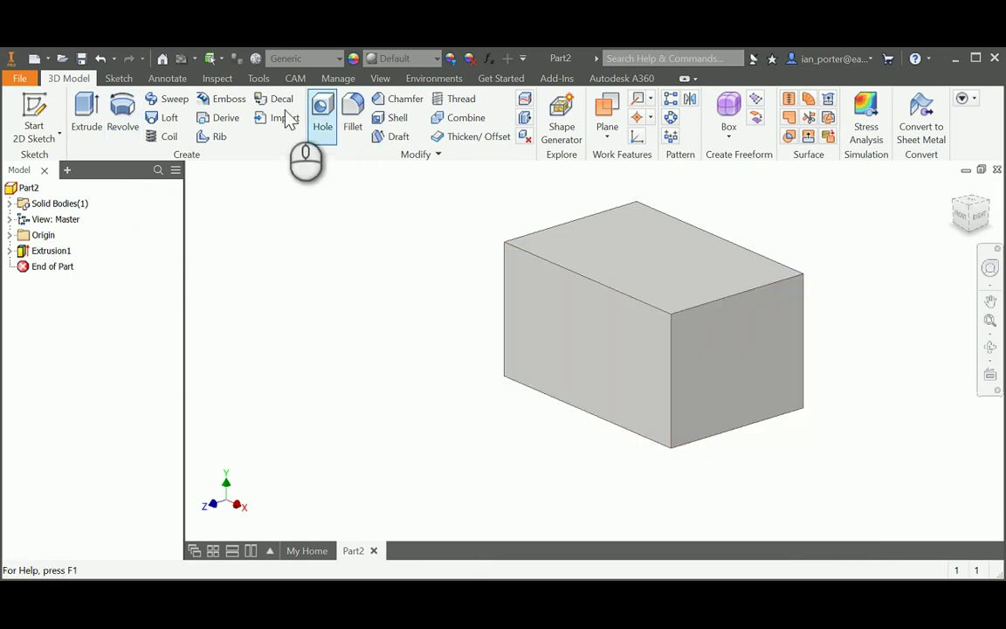
Start a sketch on the block's top face and place a point at the midpoint of its right edge
click(35, 118)
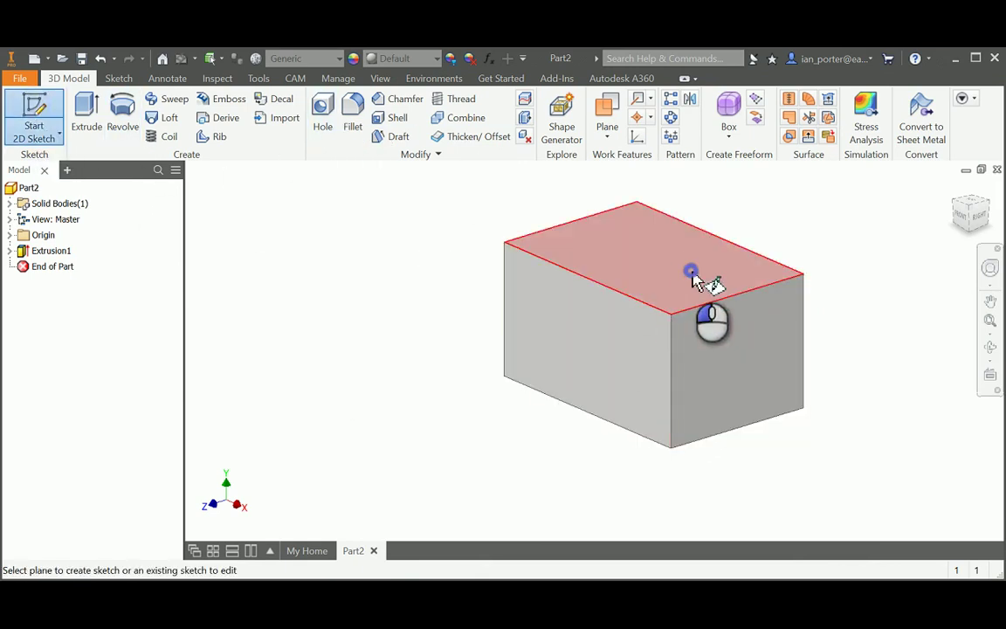
click(692, 276)
mouse_move(515, 433)
middle_down()
mouse_move(583, 341)
mouse_move(585, 312)
middle_up()
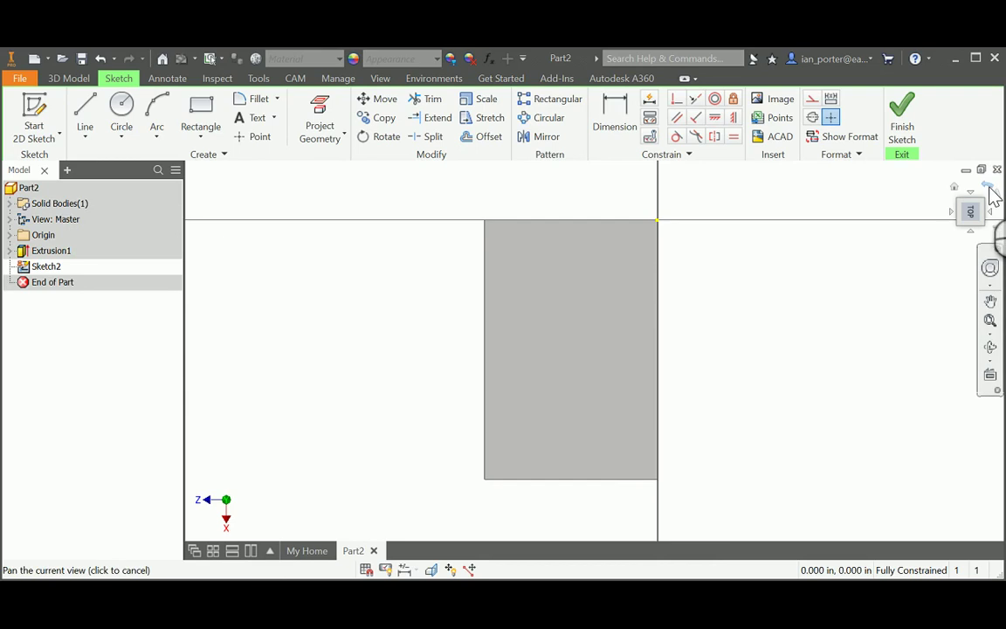
click(989, 188)
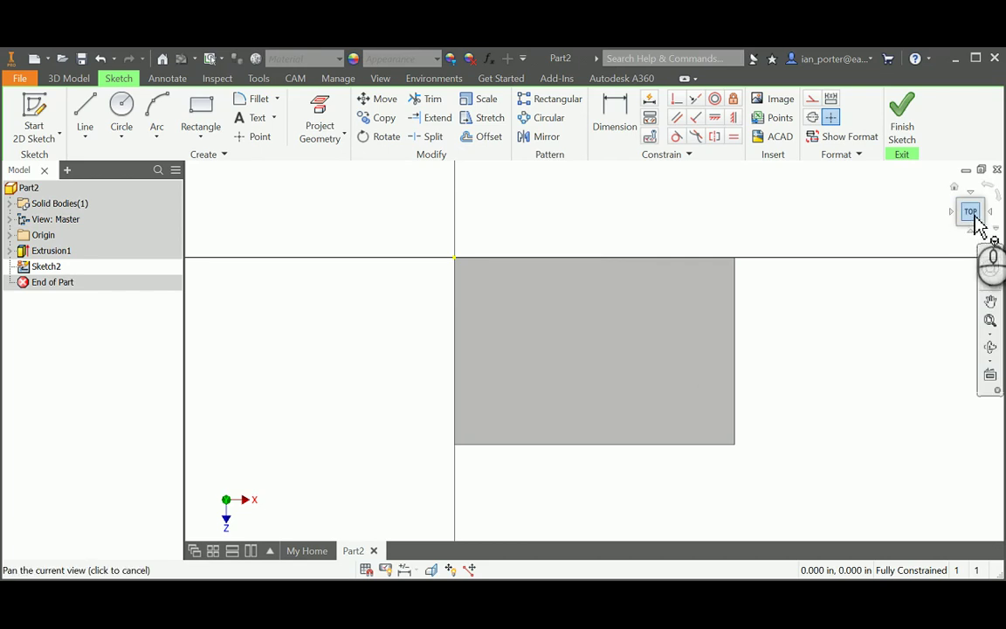
middle_drag(586, 359, 532, 349)
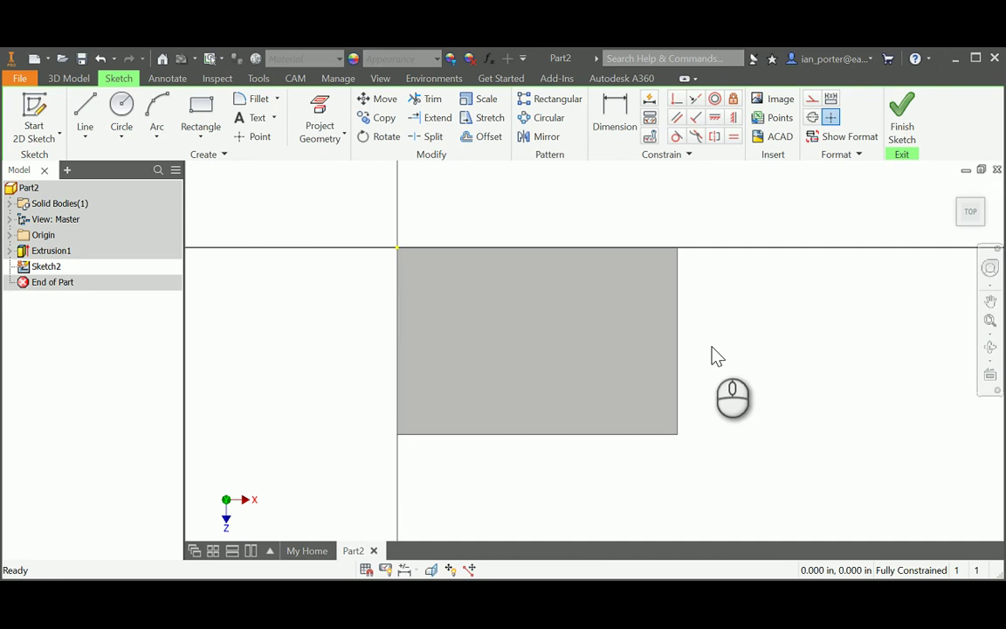
click(254, 138)
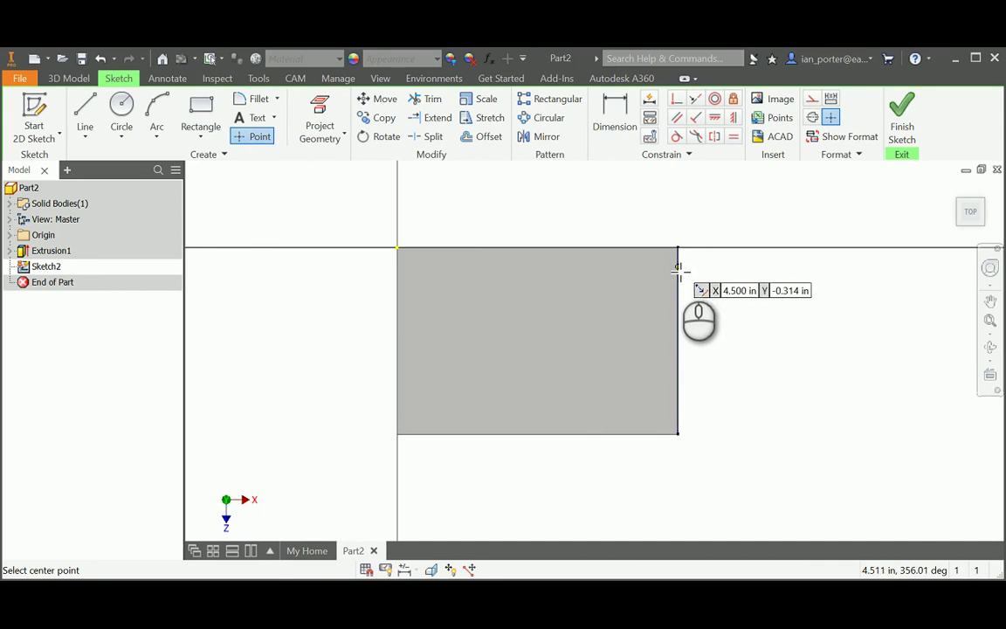
click(678, 341)
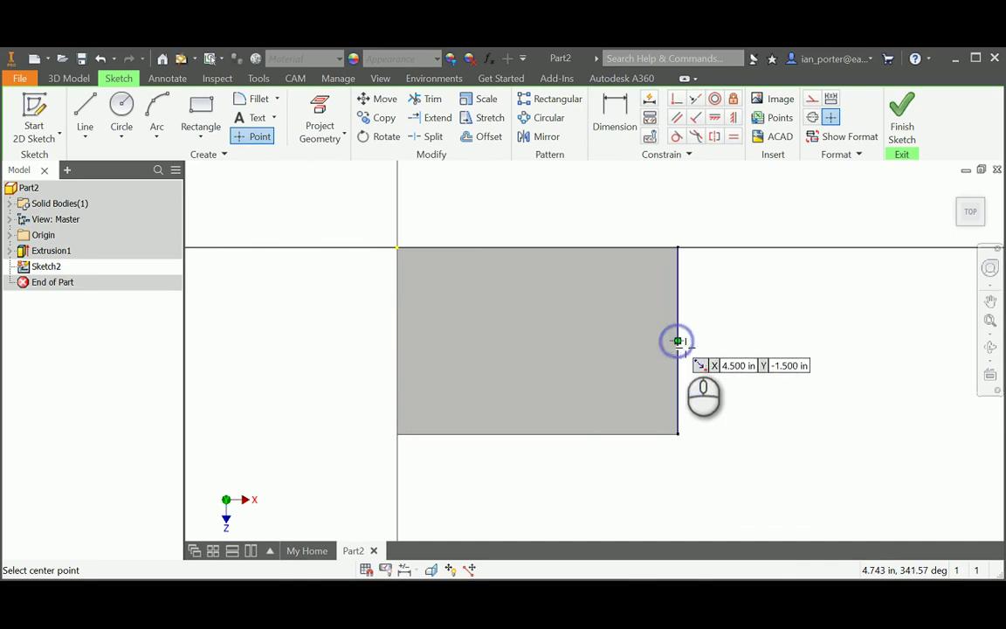
right_click(759, 325)
click(802, 323)
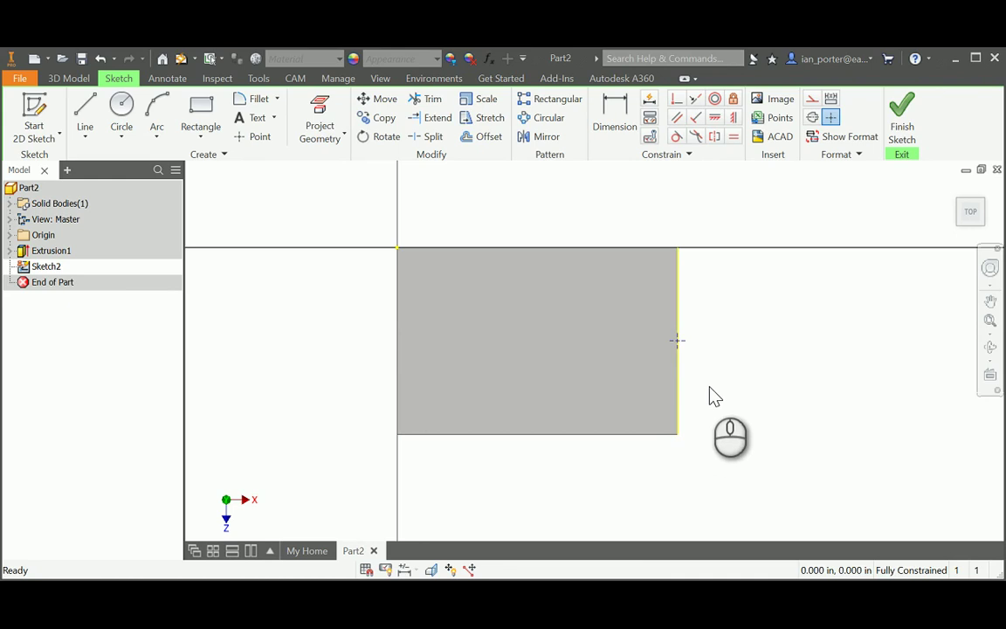
Create a 2 in diameter Through All hole centred on the sketch point at the block's edge
key(h)
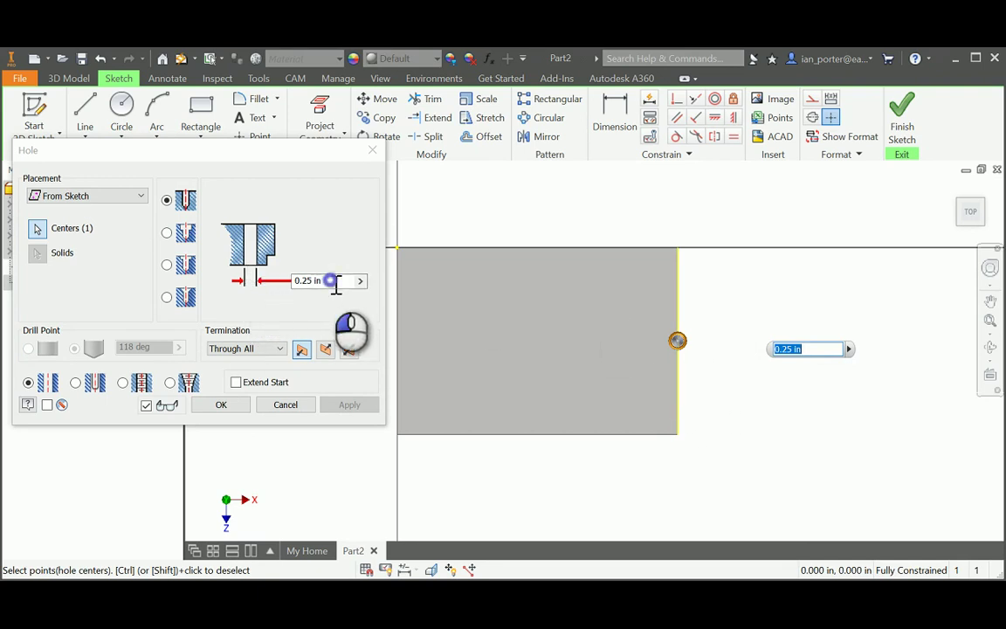
drag(336, 288, 301, 284)
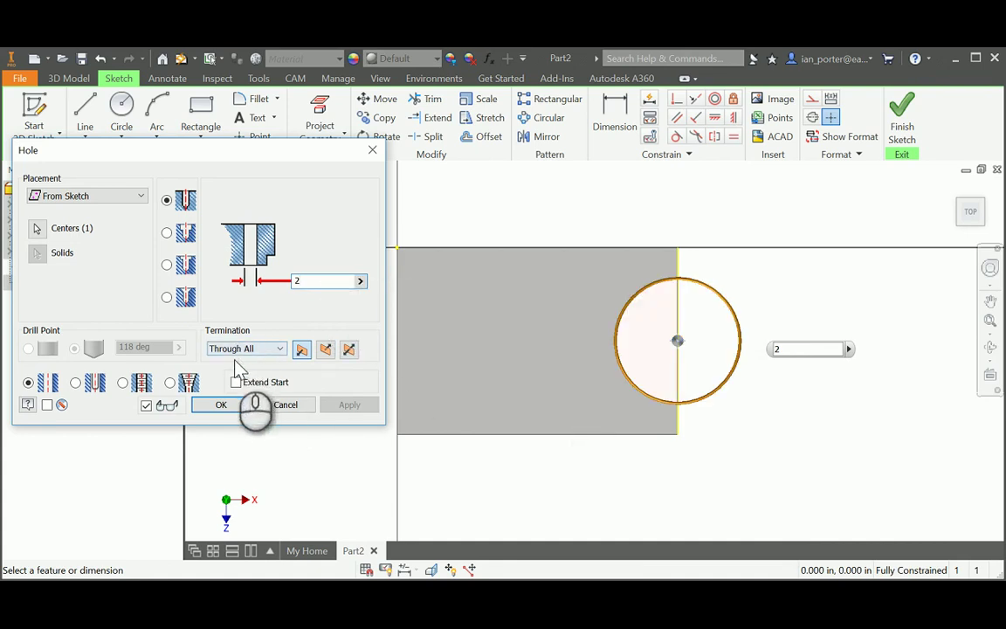
click(223, 406)
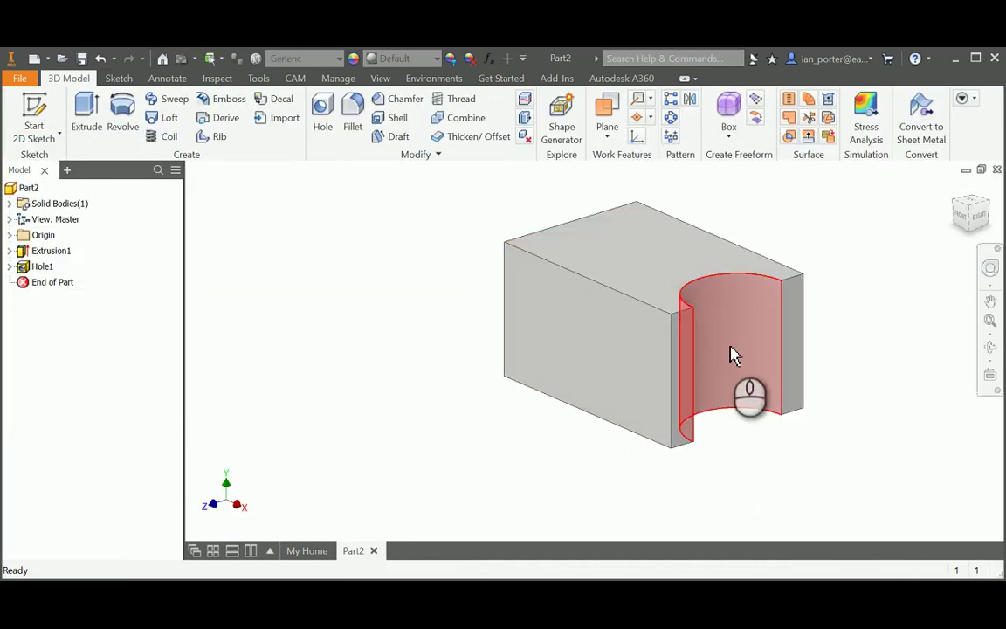
Start a sketch on the front face and place a point about 1.68 in above its bottom edge and 1.75 in from its right edge
click(37, 109)
click(622, 348)
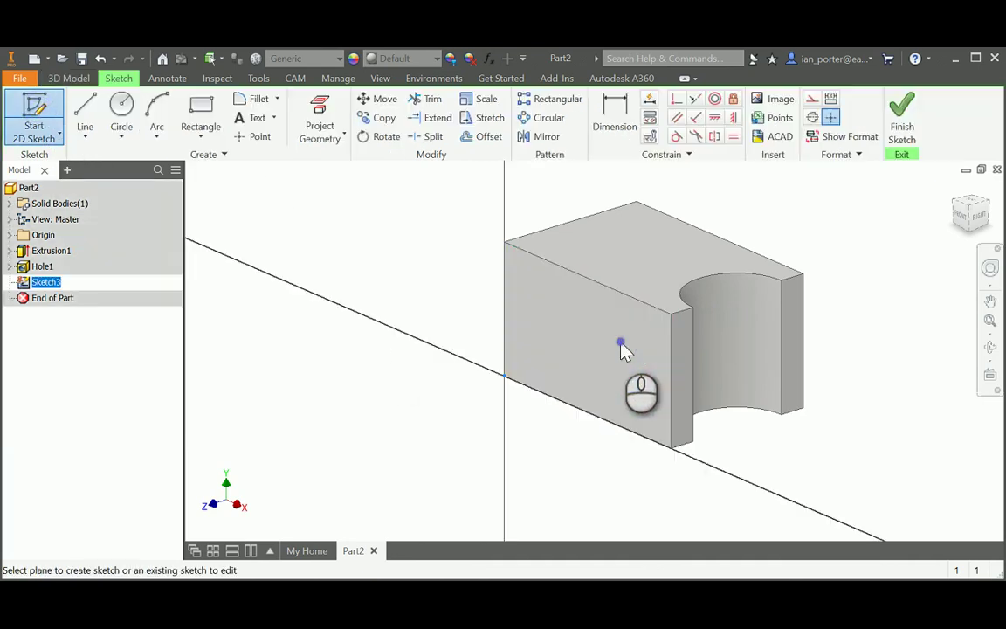
middle_drag(746, 279, 443, 372)
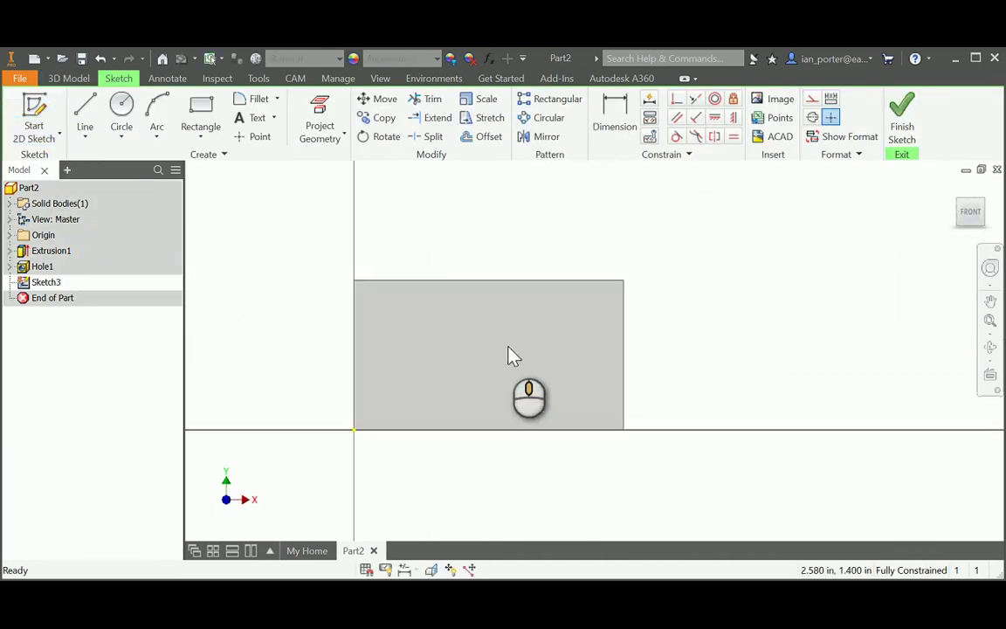
click(255, 140)
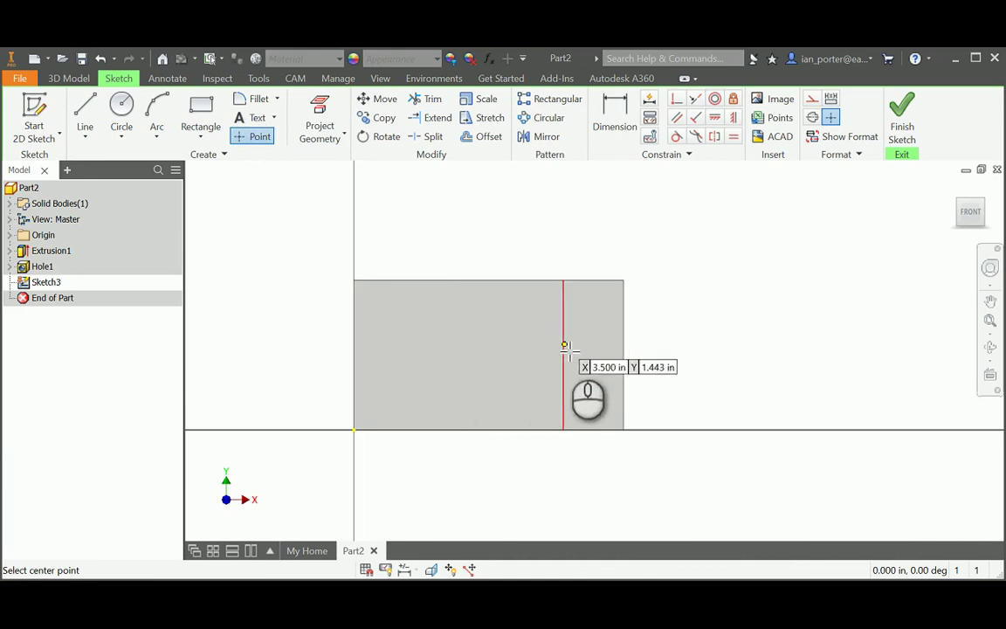
click(492, 347)
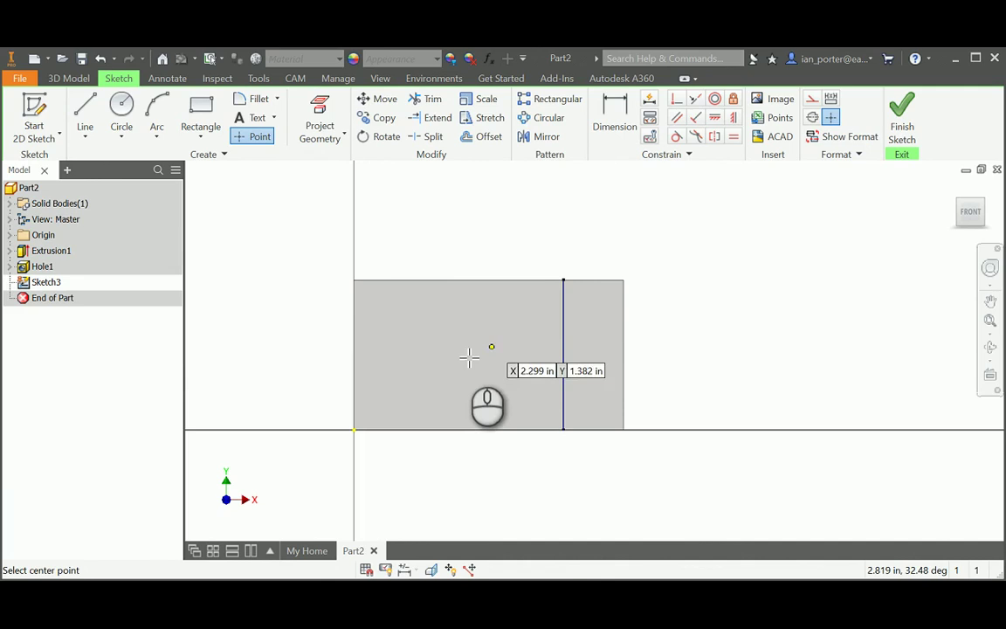
click(518, 327)
right_click(530, 406)
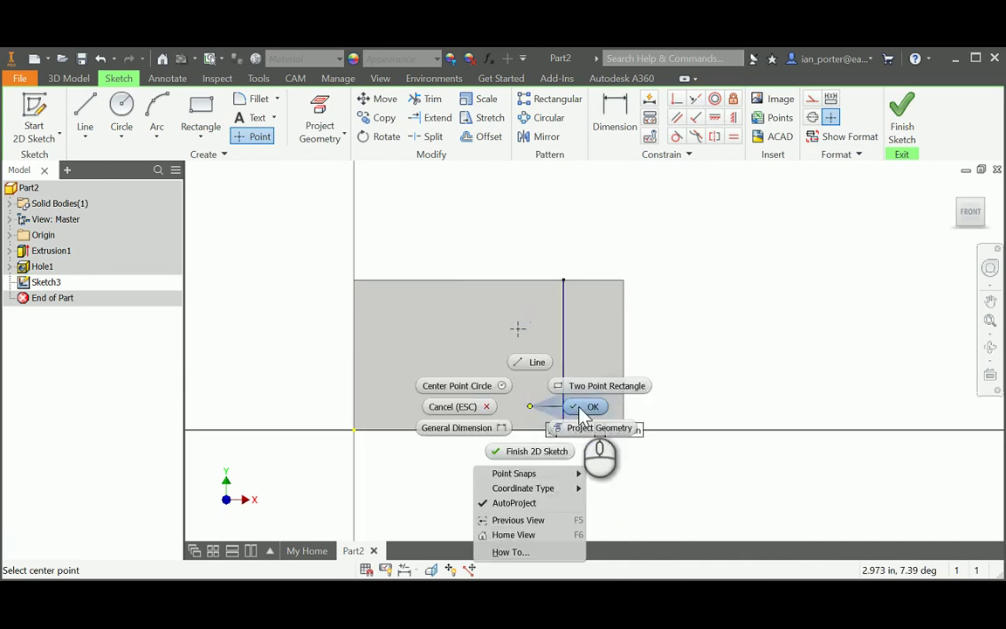
click(583, 407)
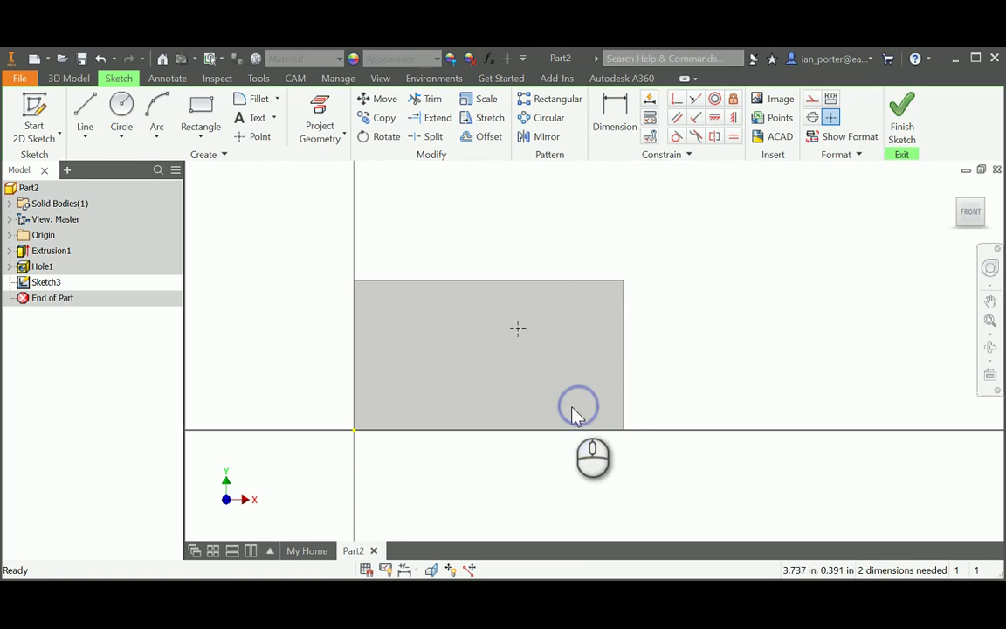
Dimension the point 1.5 in from the front face's bottom edge and 1.5 in from its right edge
click(618, 121)
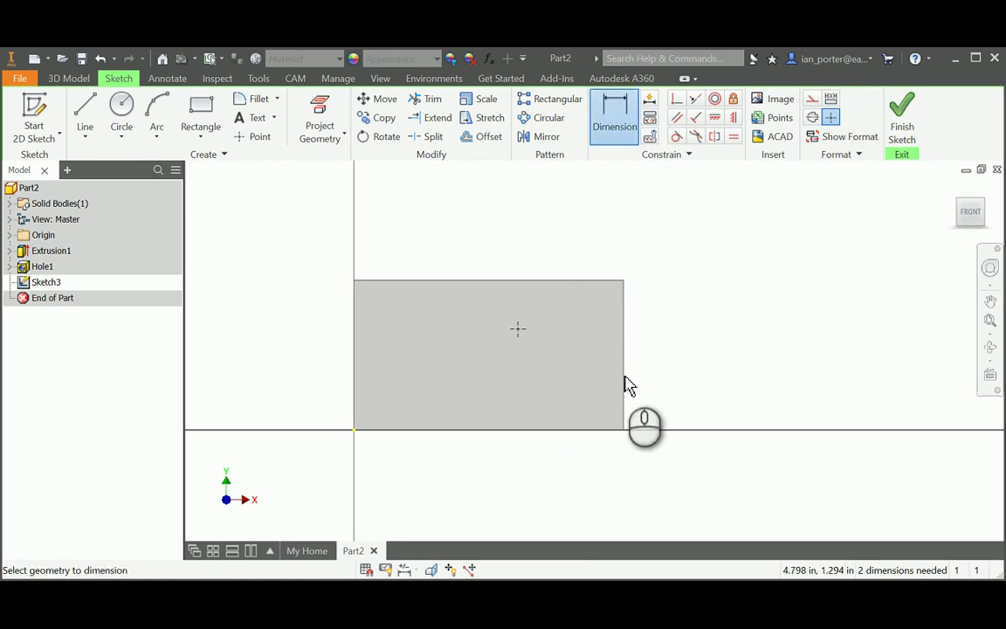
click(558, 430)
click(517, 328)
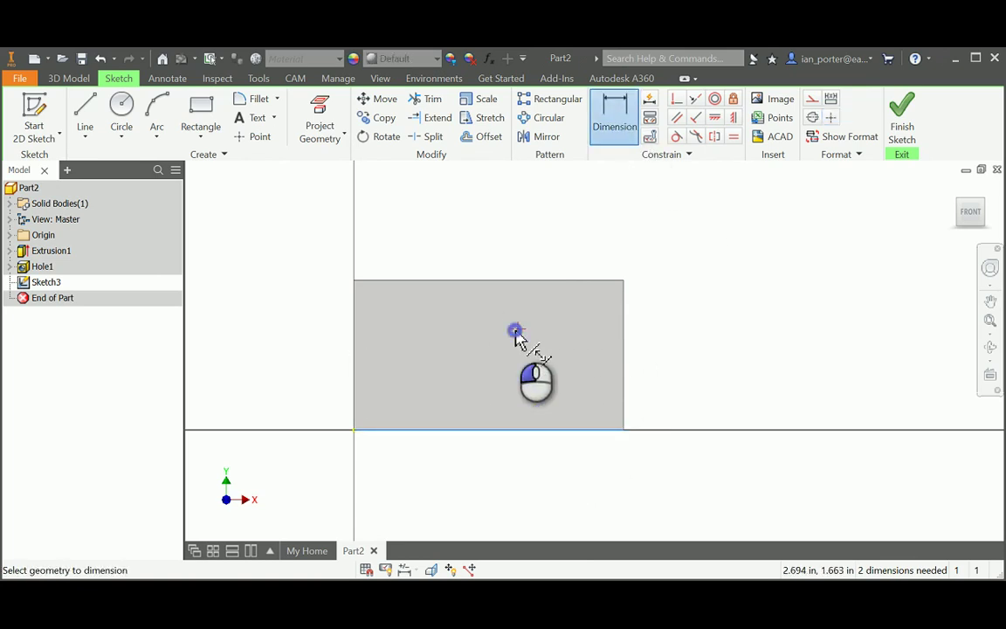
click(691, 376)
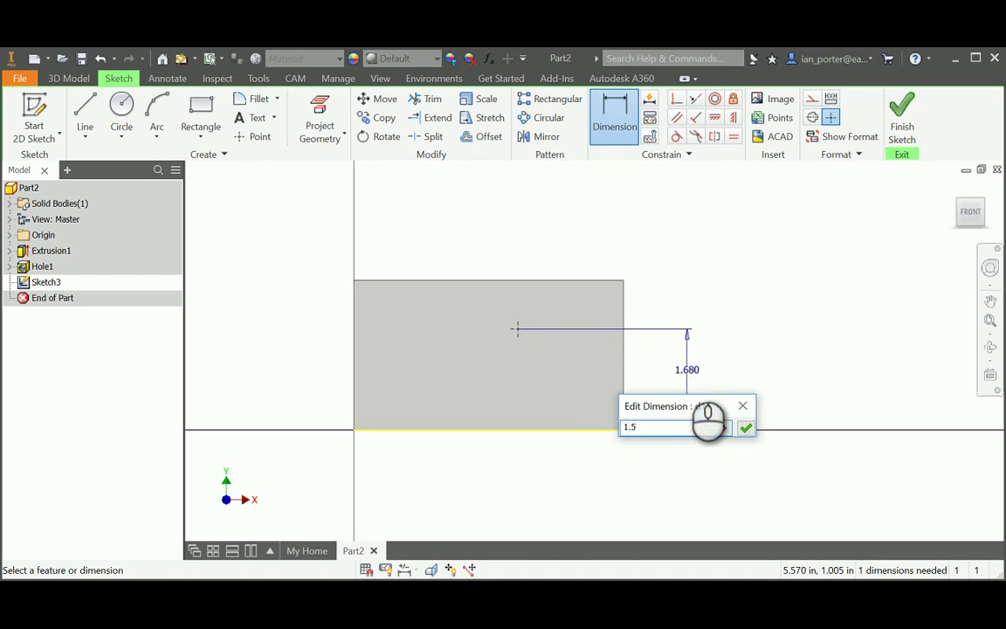
text(1.5)
key(Return)
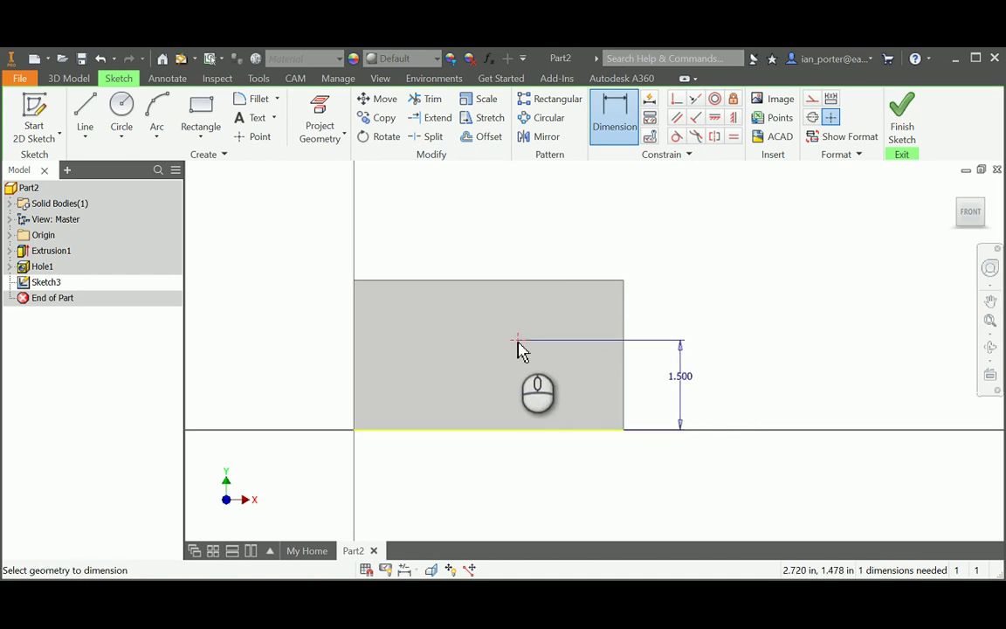
click(623, 371)
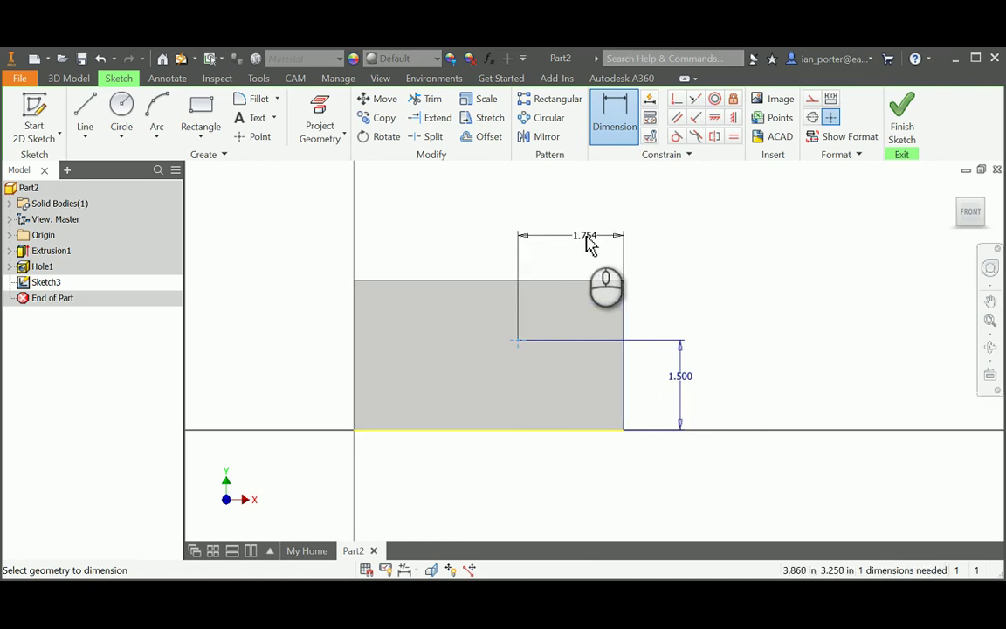
click(591, 245)
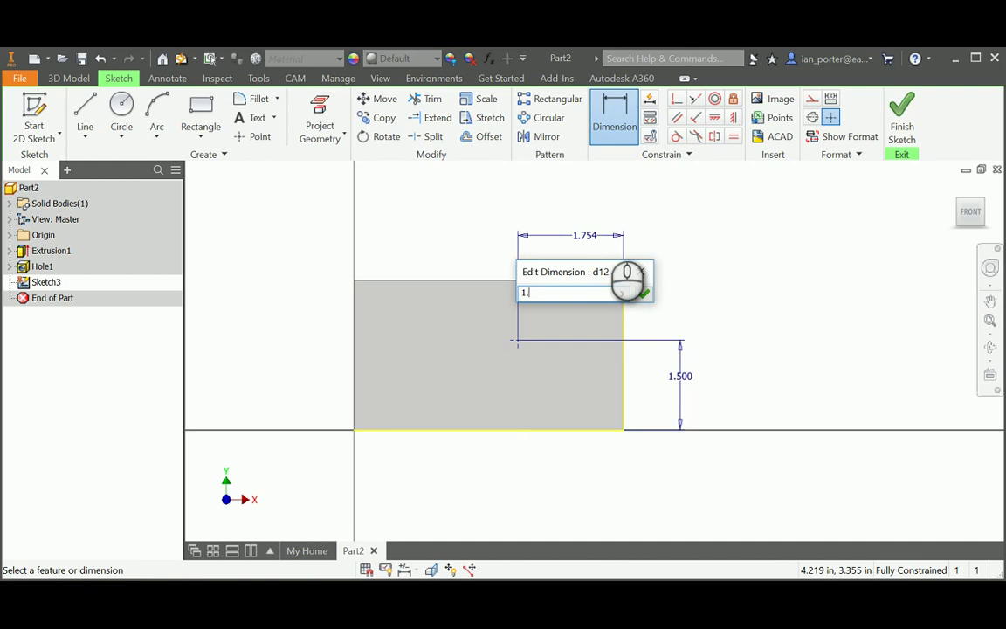
text(1.5)
key(Return)
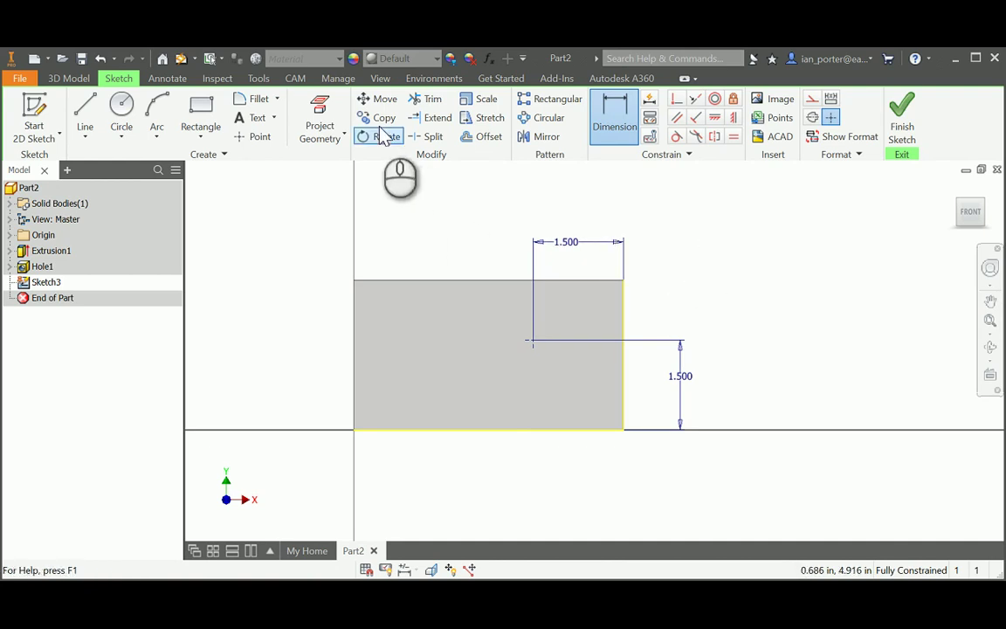
Create a 0.5 in diameter Through All hole at the dimensioned point on the front face
key(h)
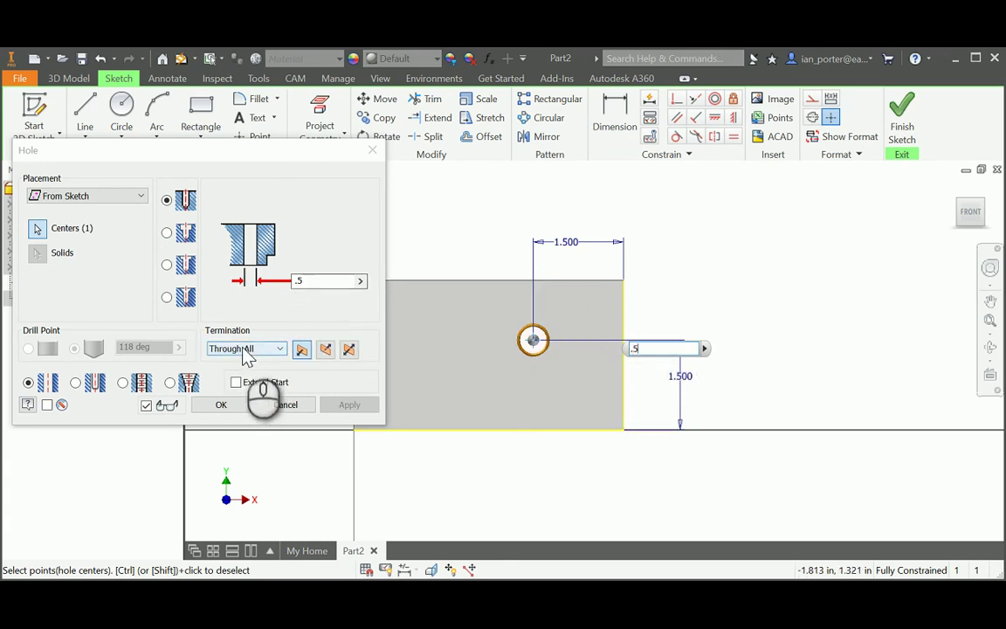
click(220, 405)
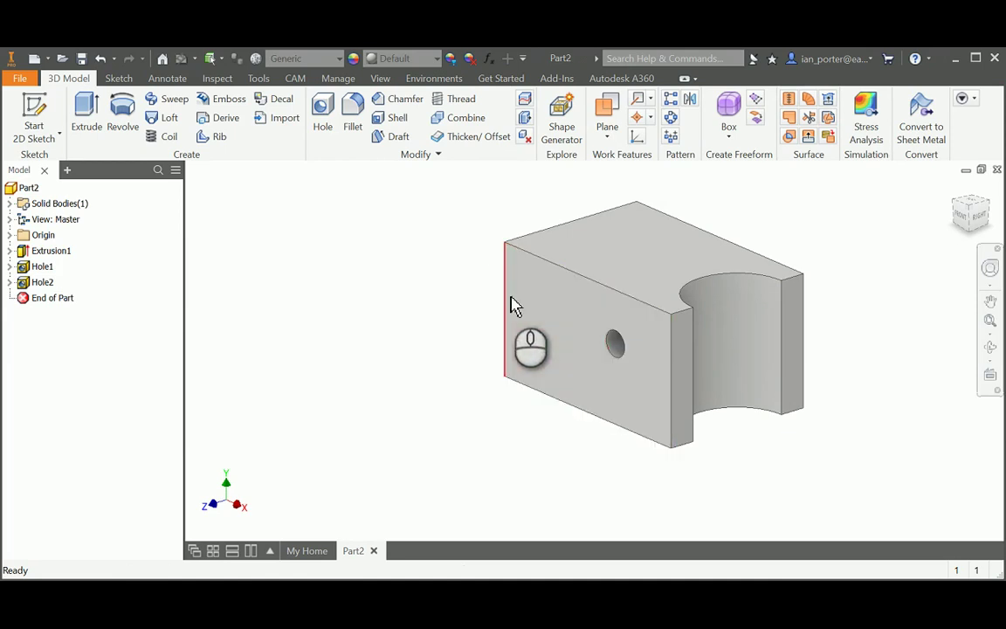
Start a sketch on the block's left face and place a point on its upper front corner
click(958, 209)
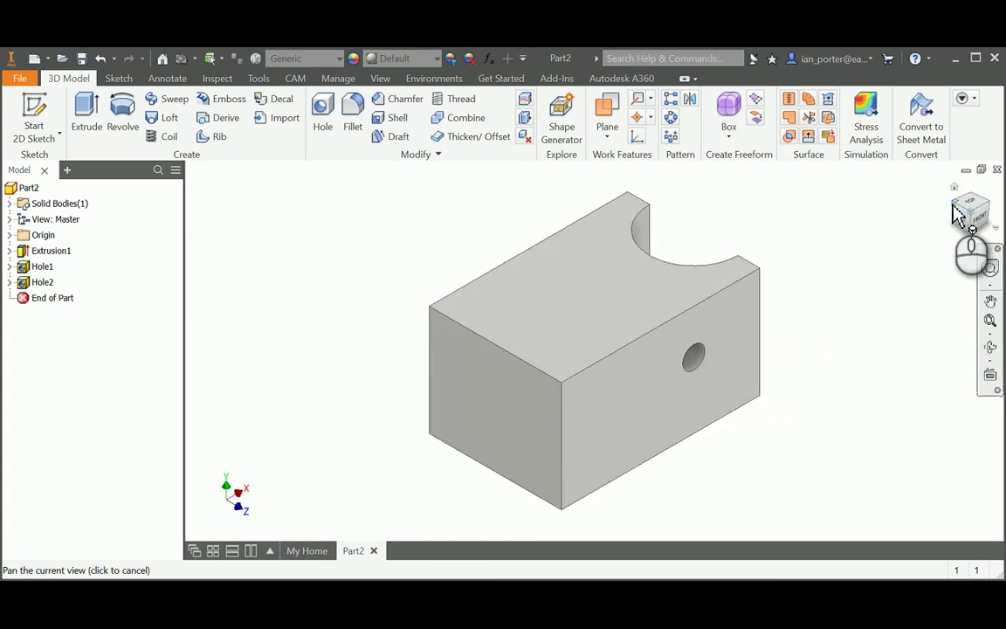
click(34, 109)
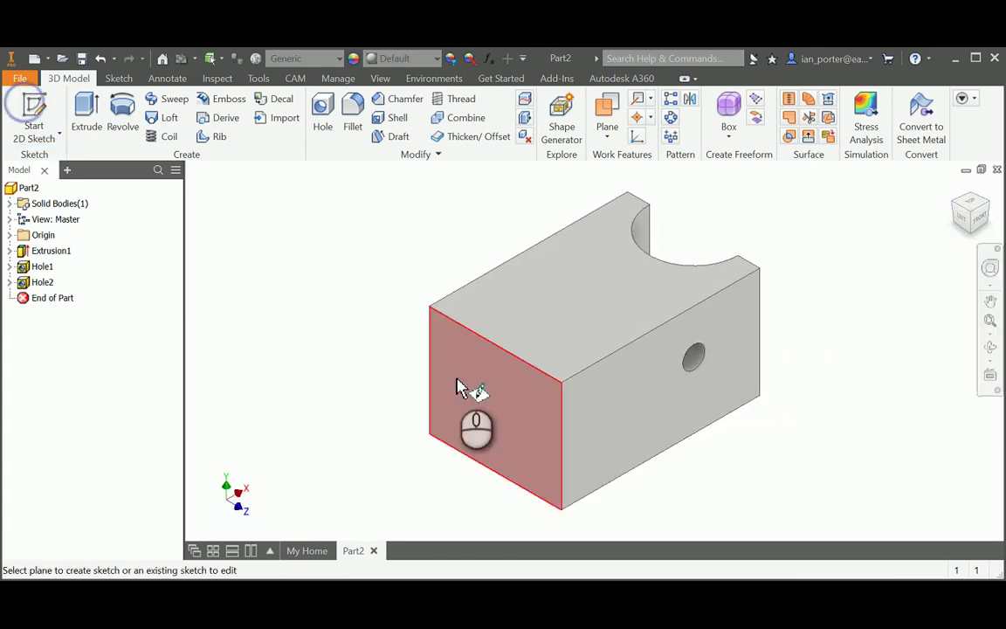
click(523, 418)
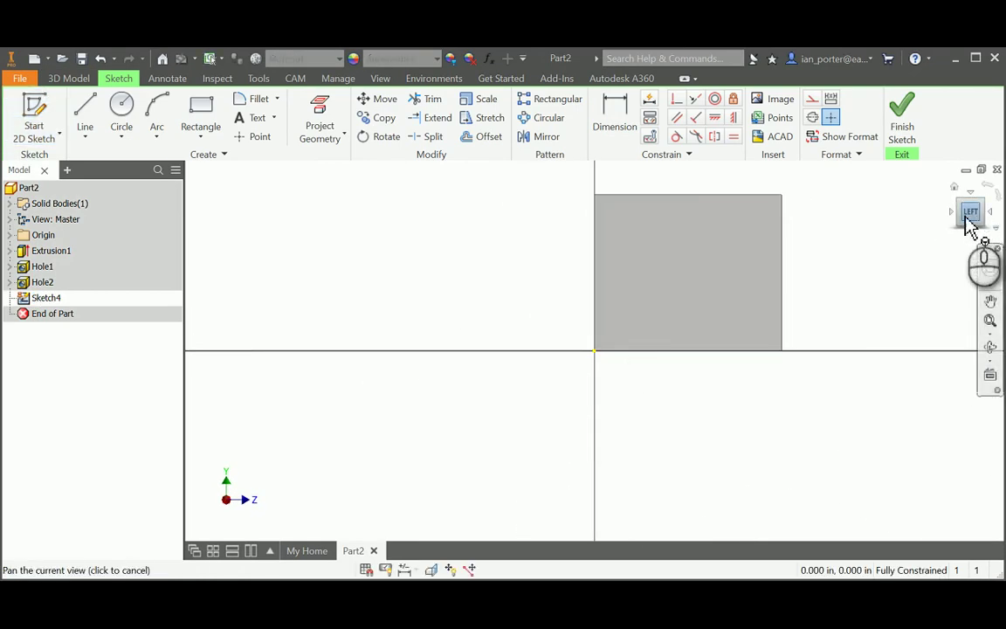
middle_drag(741, 298, 564, 367)
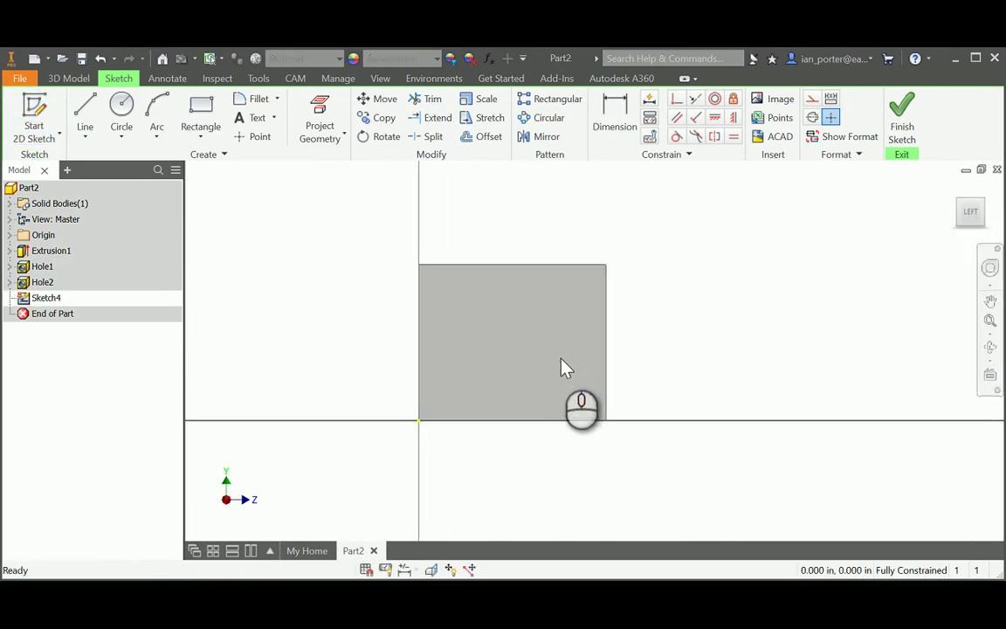
click(255, 137)
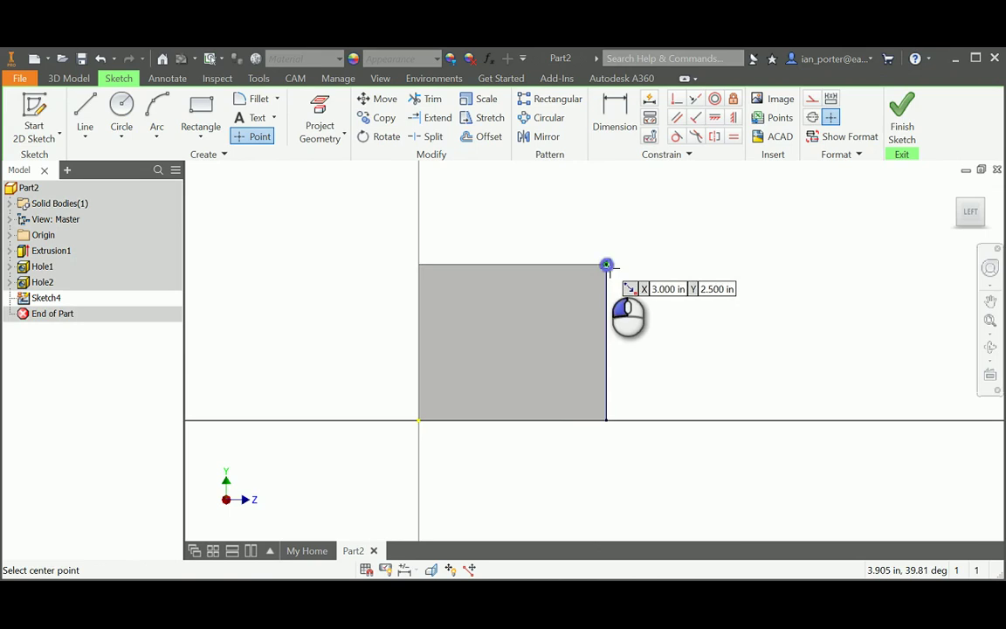
right_click(629, 292)
click(675, 295)
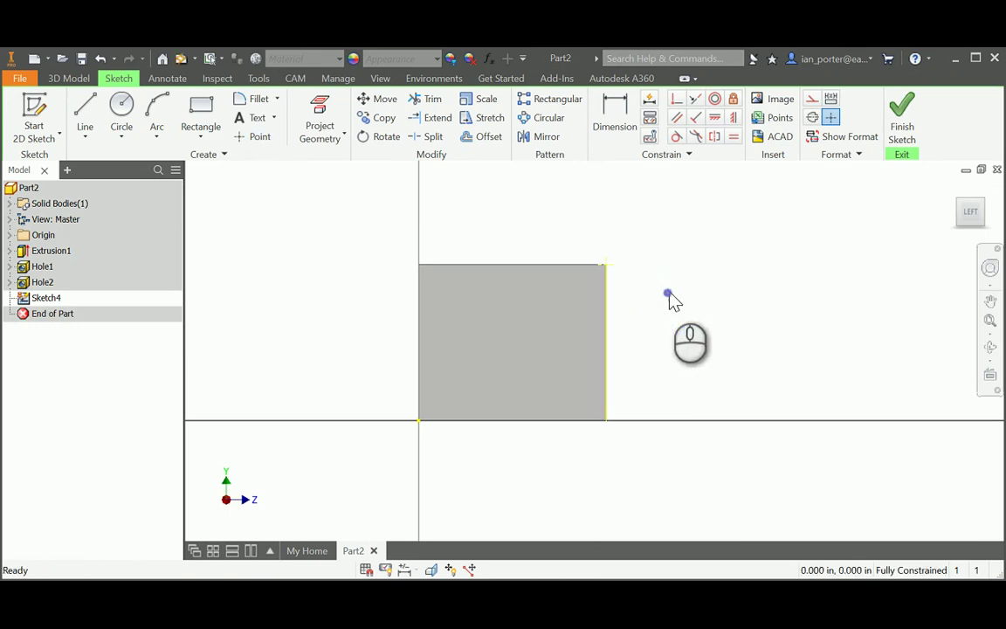
Create a 4 in diameter flat-bottomed hole at the corner point with Distance termination and a depth of 2 in
key(h)
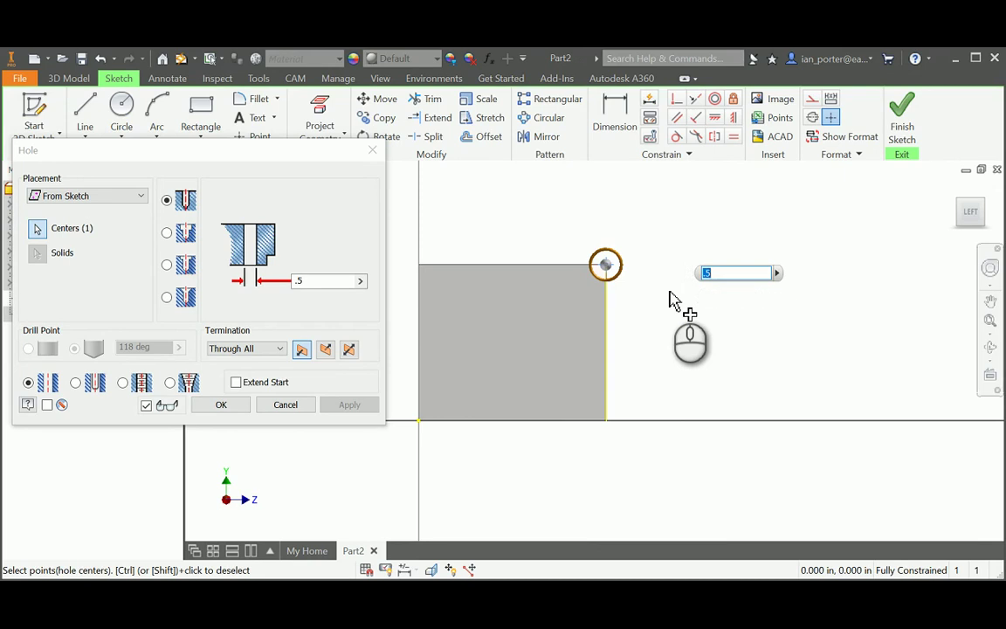
click(290, 282)
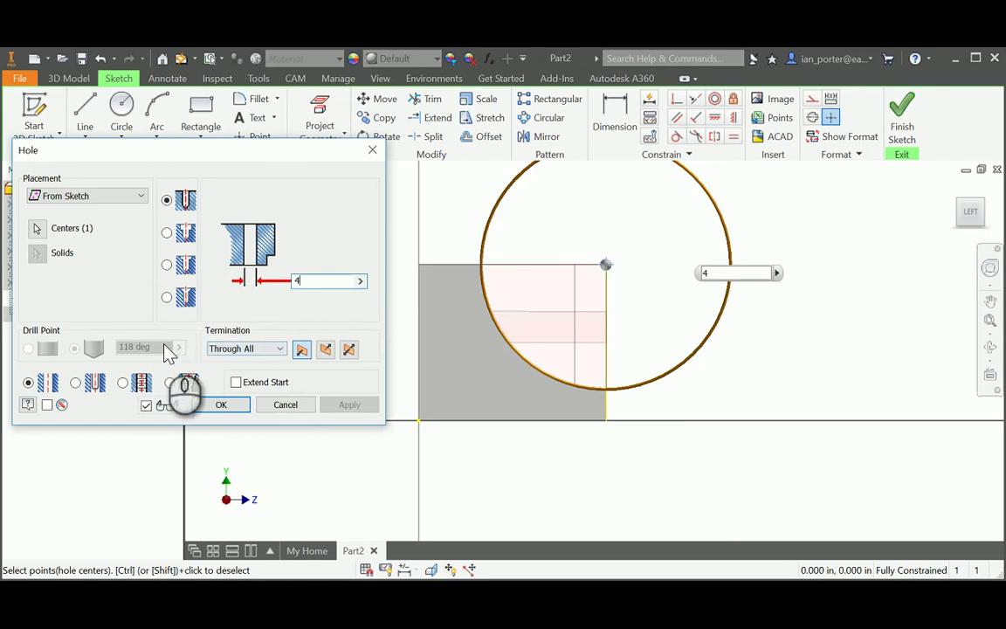
click(236, 349)
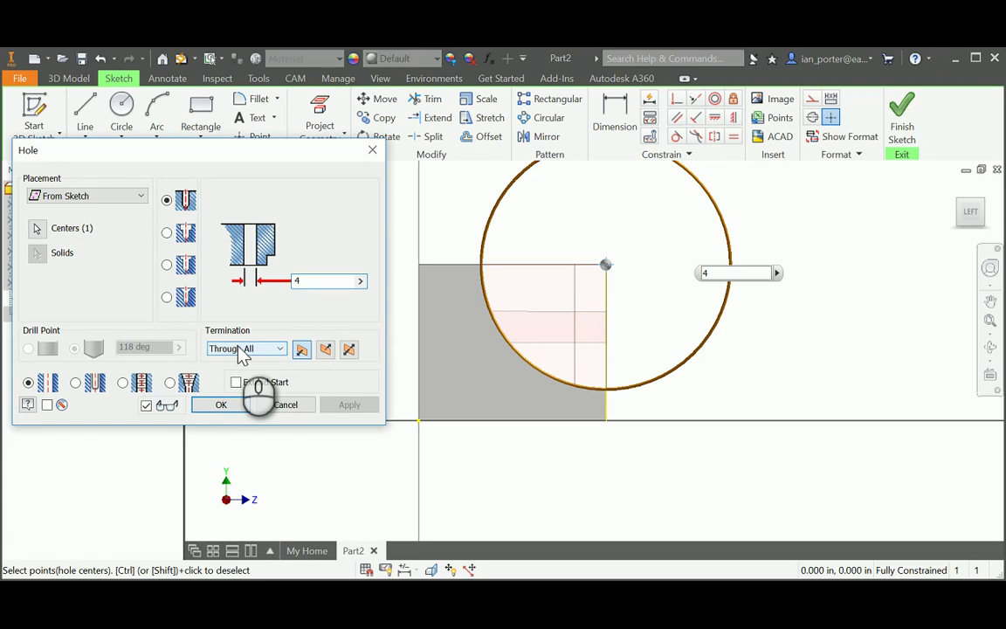
click(243, 351)
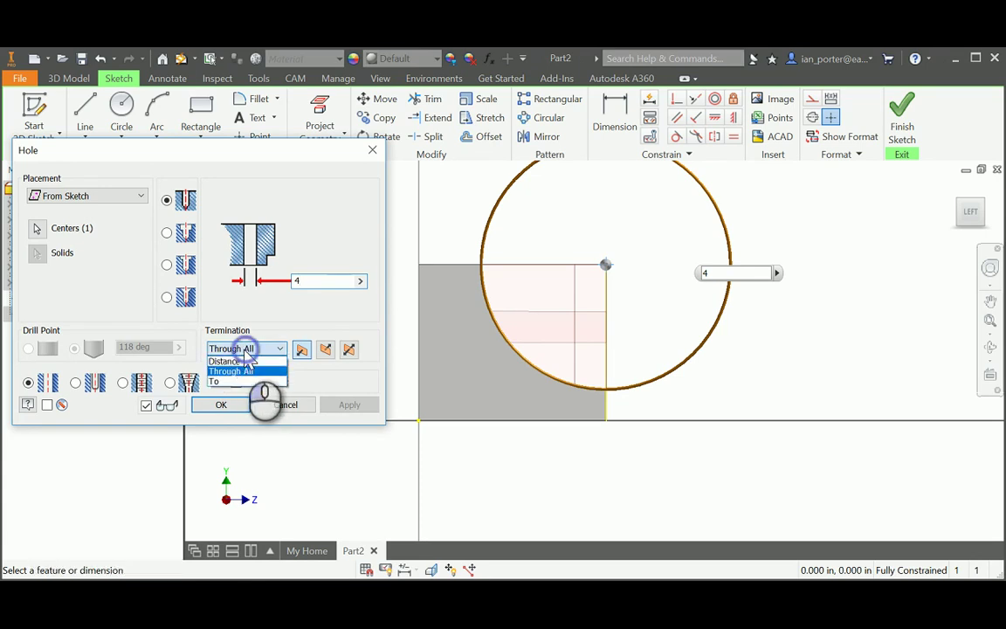
click(229, 360)
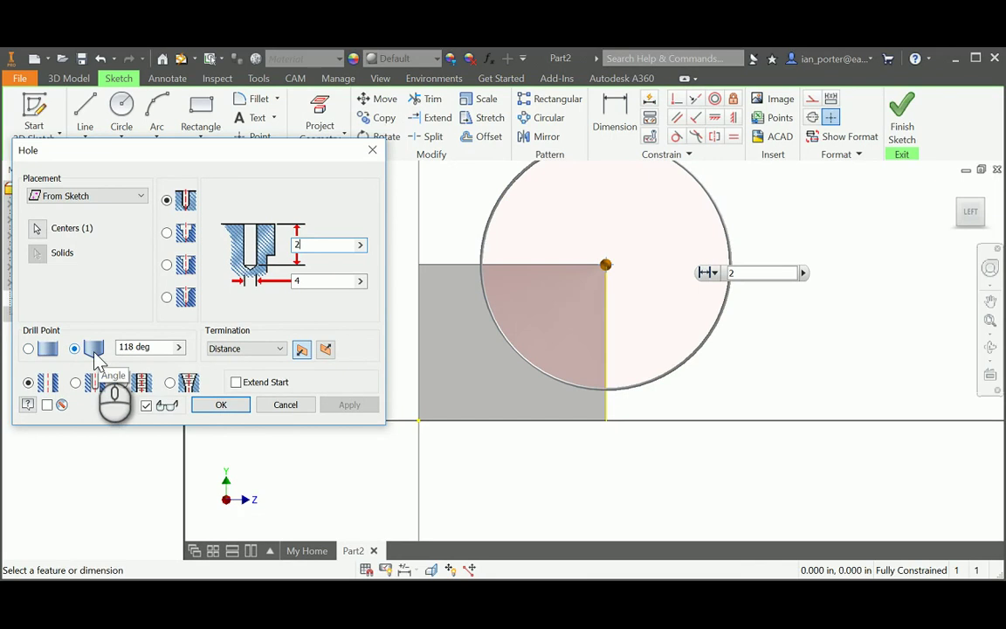
click(28, 349)
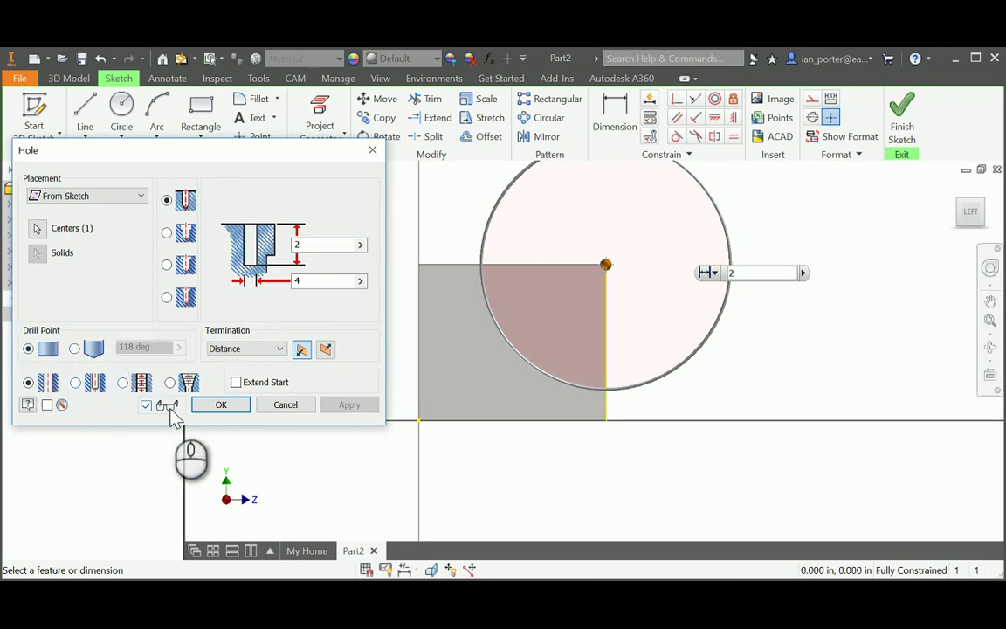
click(232, 406)
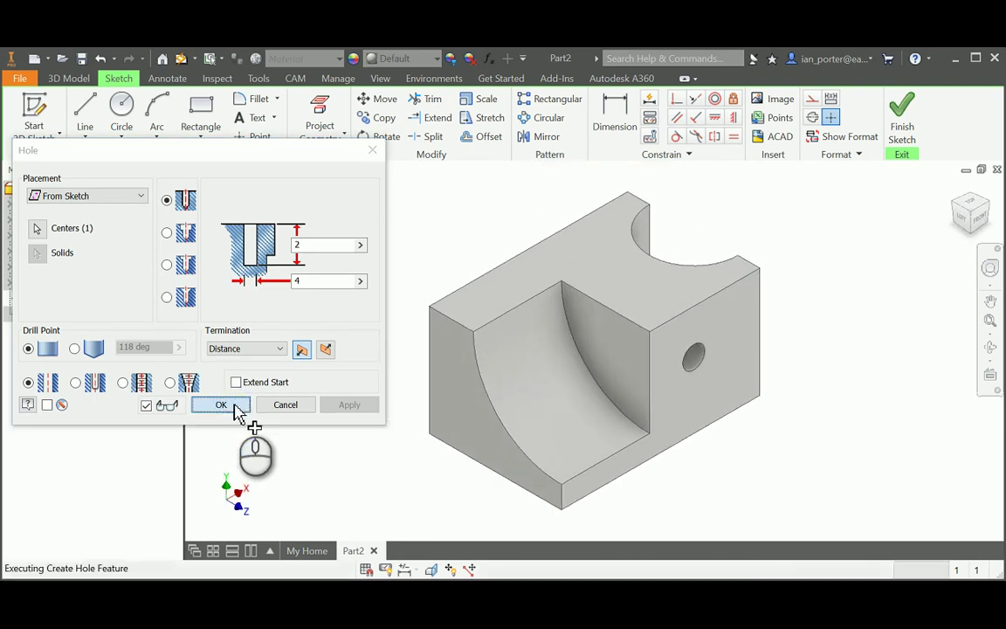
click(958, 199)
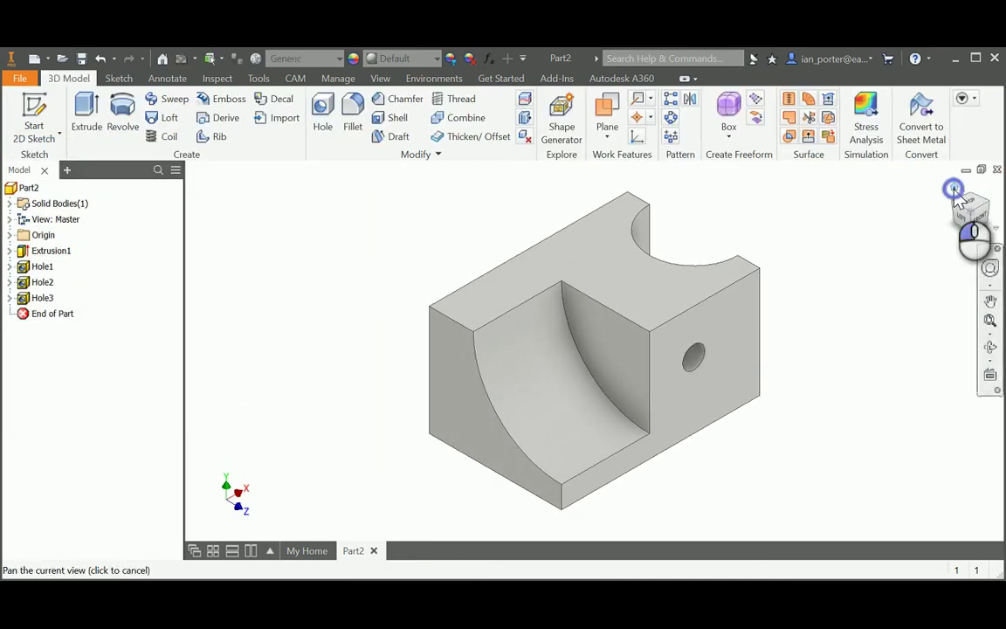